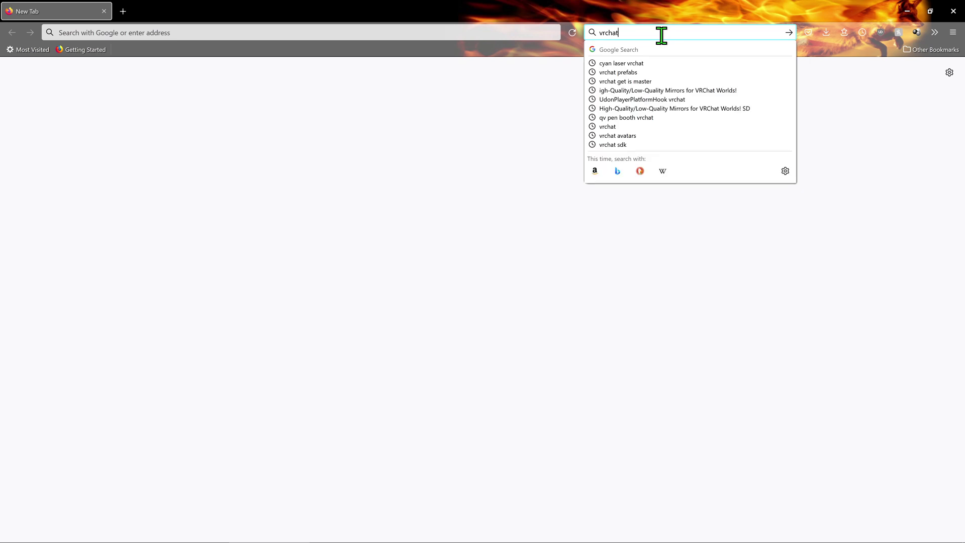
Search Google for vrchatprefabs.com and open the VRC Prefabs website.
key(Return)
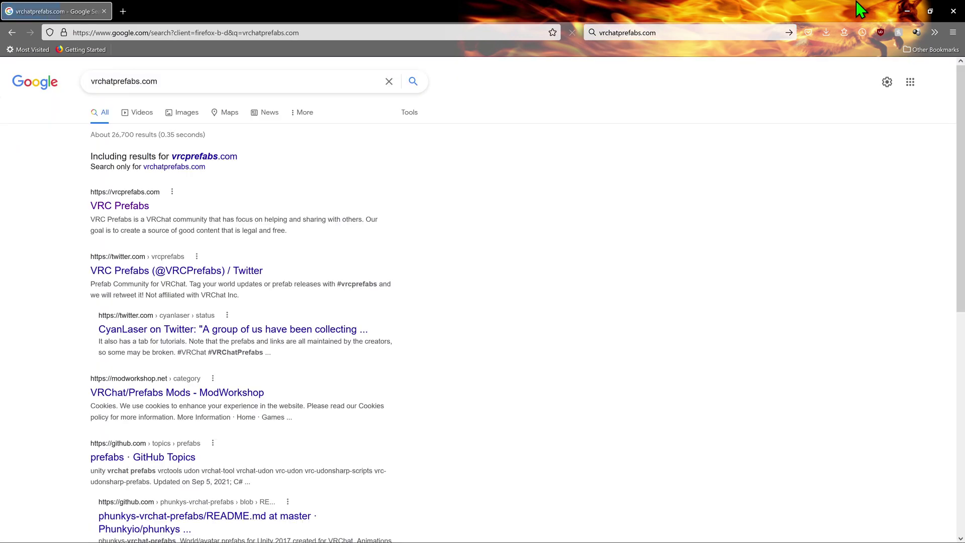
click(124, 208)
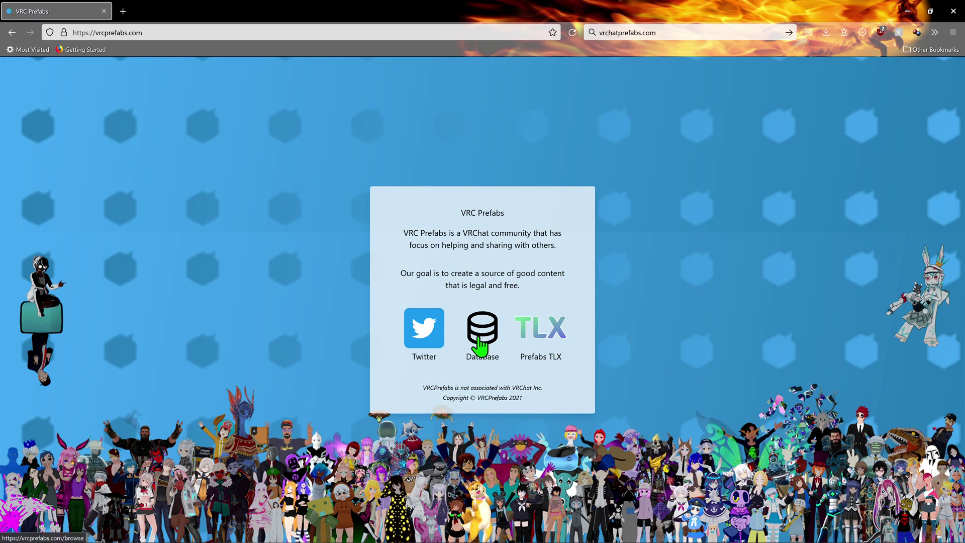
Open the prefab database and find 'pens' on the Udon Prefabs (SDK3) sheet to locate VertexColorPens.
click(479, 339)
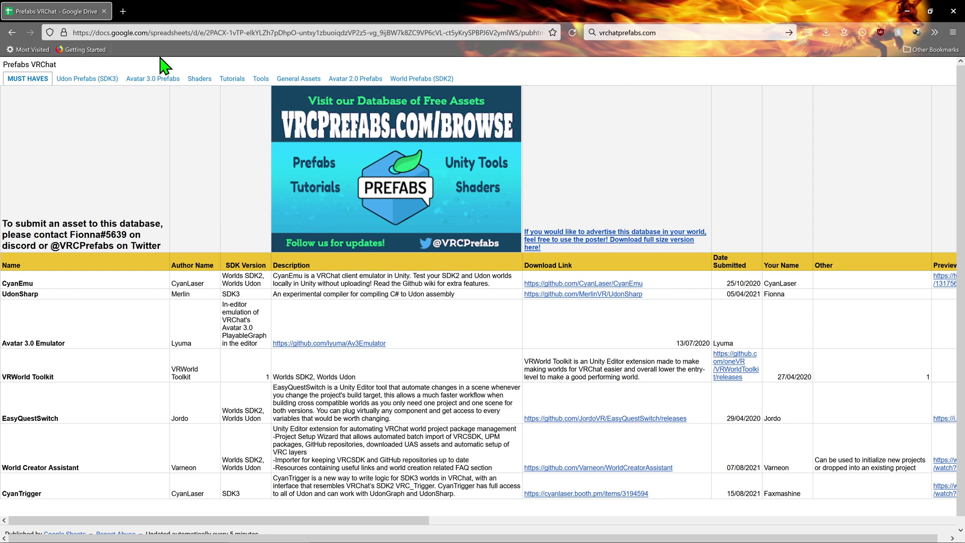
click(88, 80)
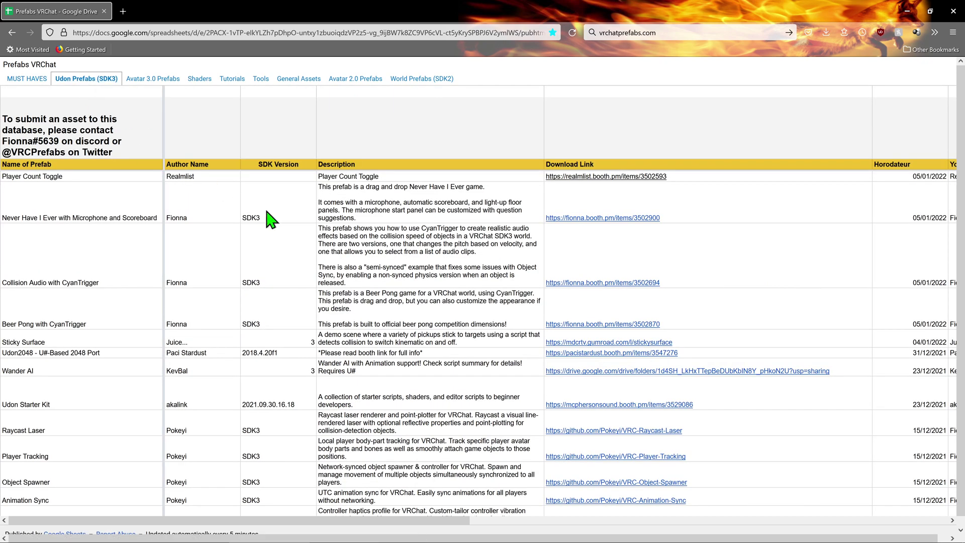
key(ctrl+f)
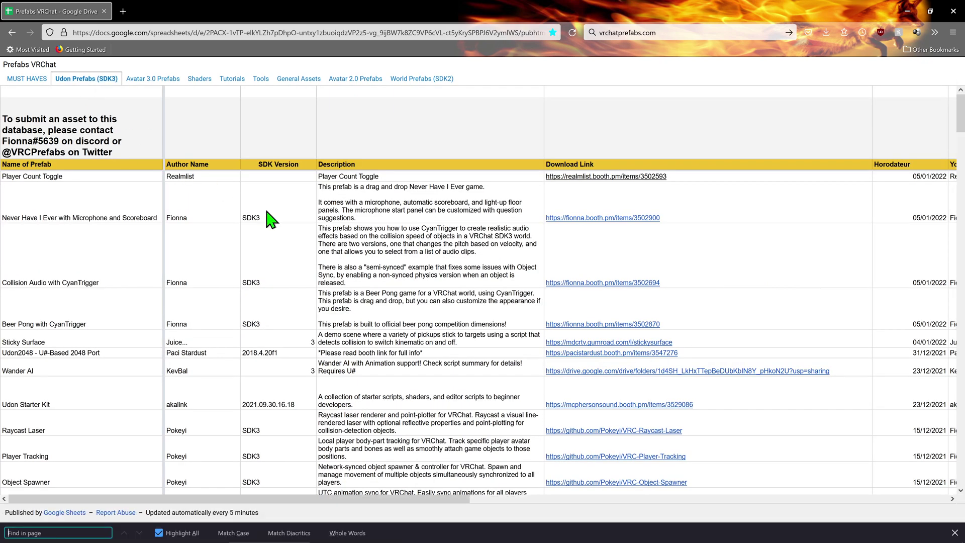
text(pens)
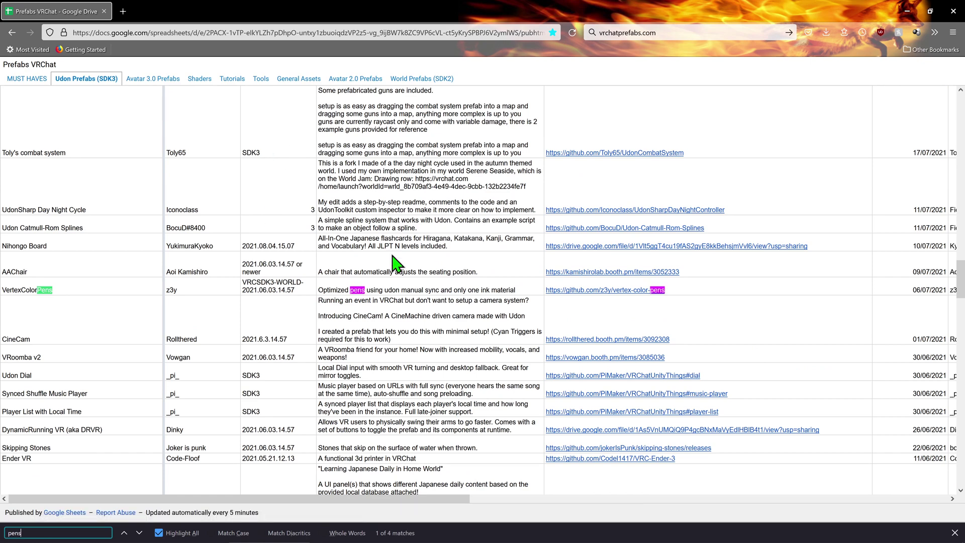
click(392, 255)
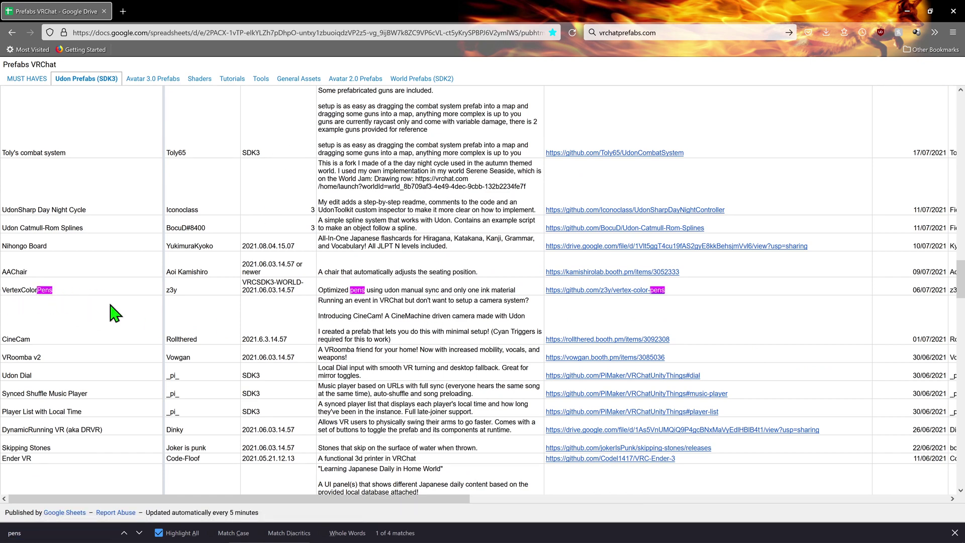
drag(171, 294, 208, 302)
Switch the VRChat pen to green with a thicker brush and straight lines only, and draw.
click(214, 301)
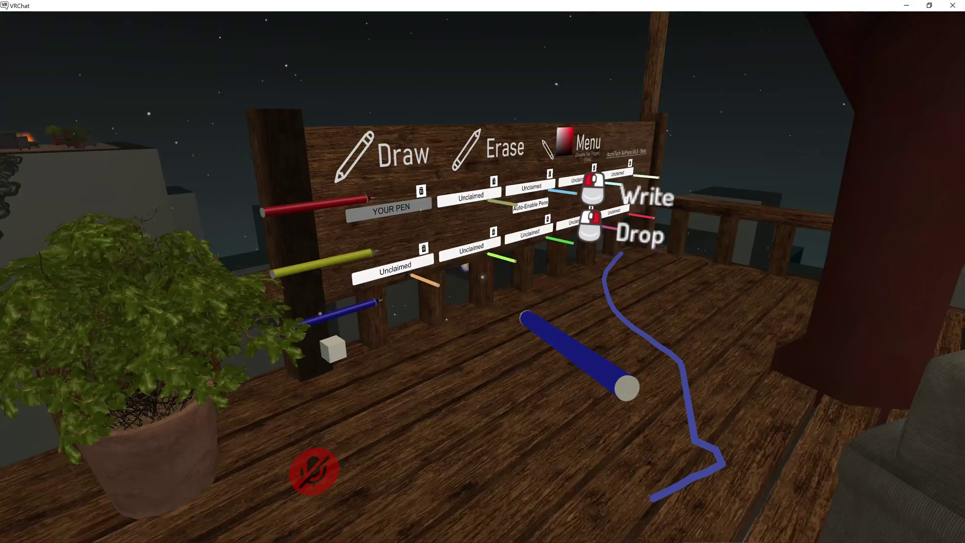
key(r)
double_click(485, 282)
drag(485, 282, 482, 277)
key(r)
click(482, 276)
key(r)
click(483, 277)
click(482, 276)
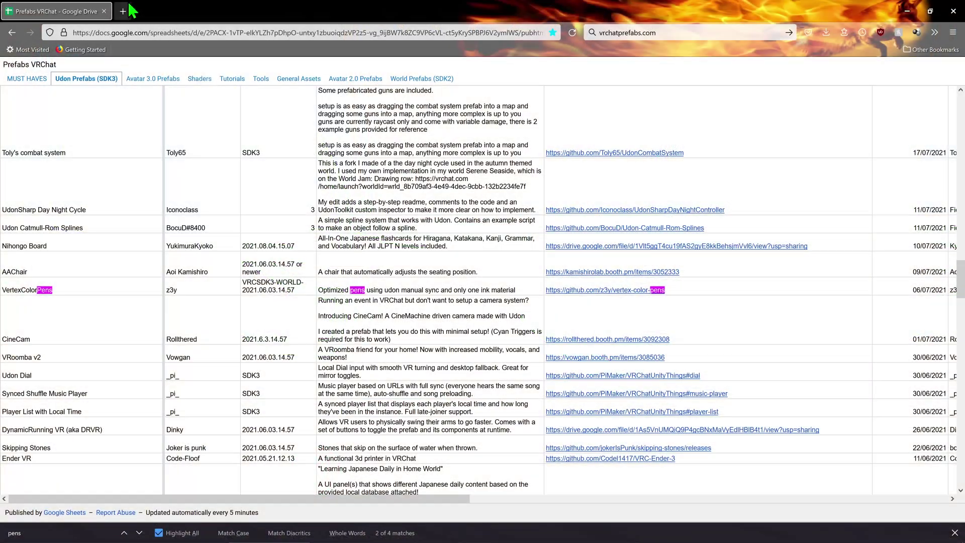
Search 'qv pens booth', open the BOOTH Qv Pen result, and select the QvPen object in Unity.
key(ctrl+t)
click(680, 33)
text(q)
key(Down)
key(Return)
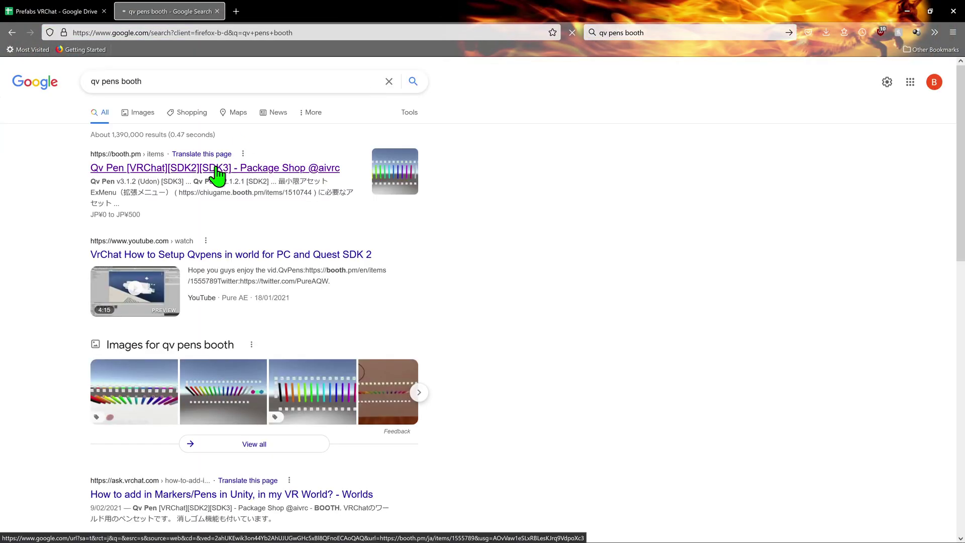
click(213, 170)
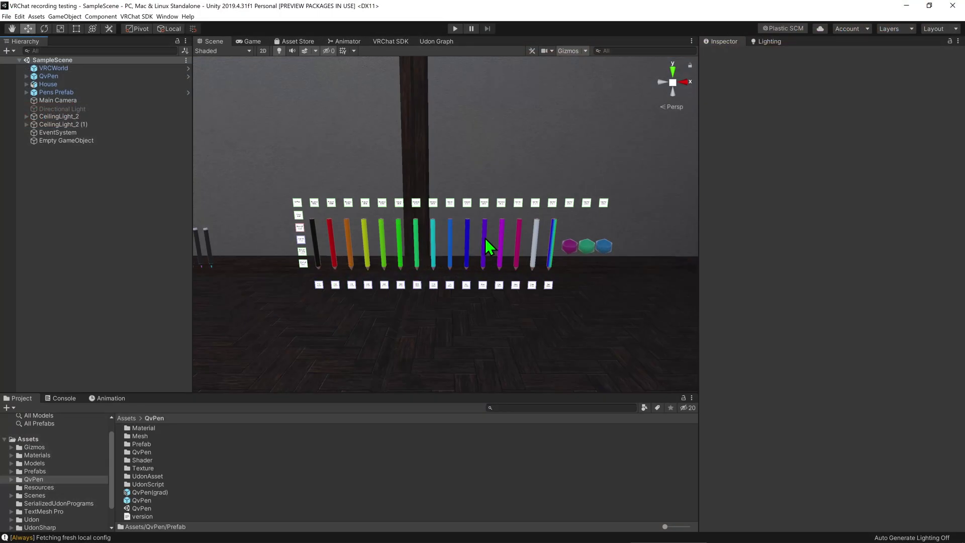
click(68, 76)
In the PenManager prefab, assign a QvPen ink material to the TrailRenderer's Element 0.
double_click(34, 479)
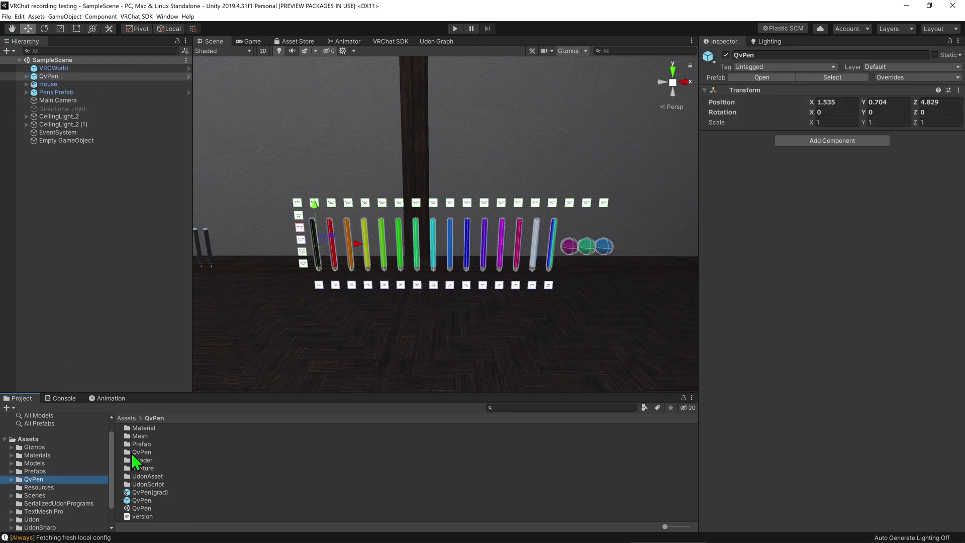
double_click(142, 444)
double_click(151, 436)
click(81, 161)
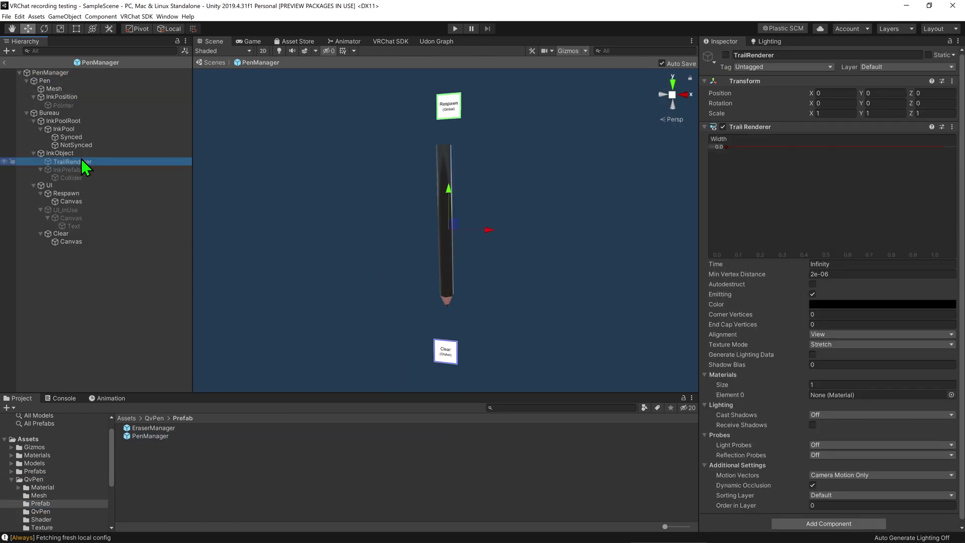
click(42, 487)
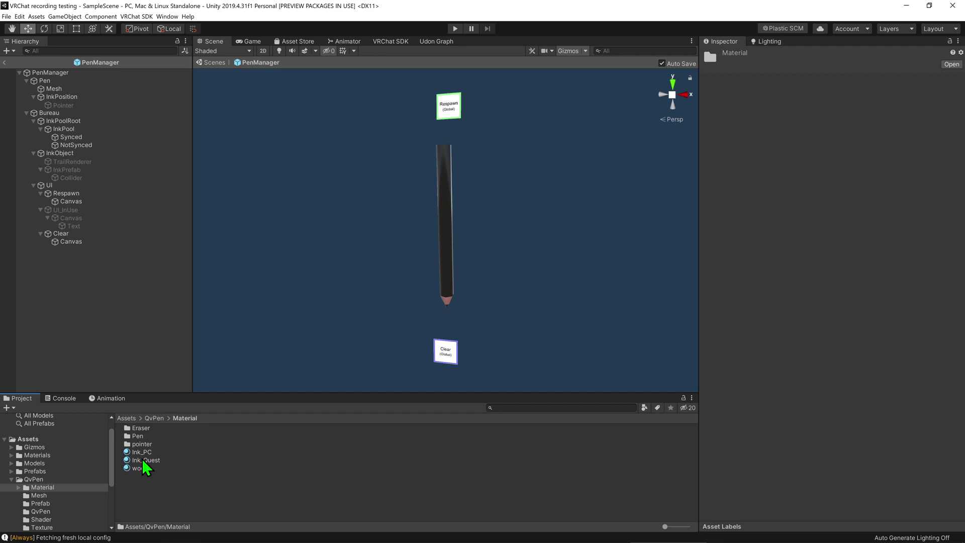
click(73, 161)
drag(142, 452, 837, 396)
click(215, 63)
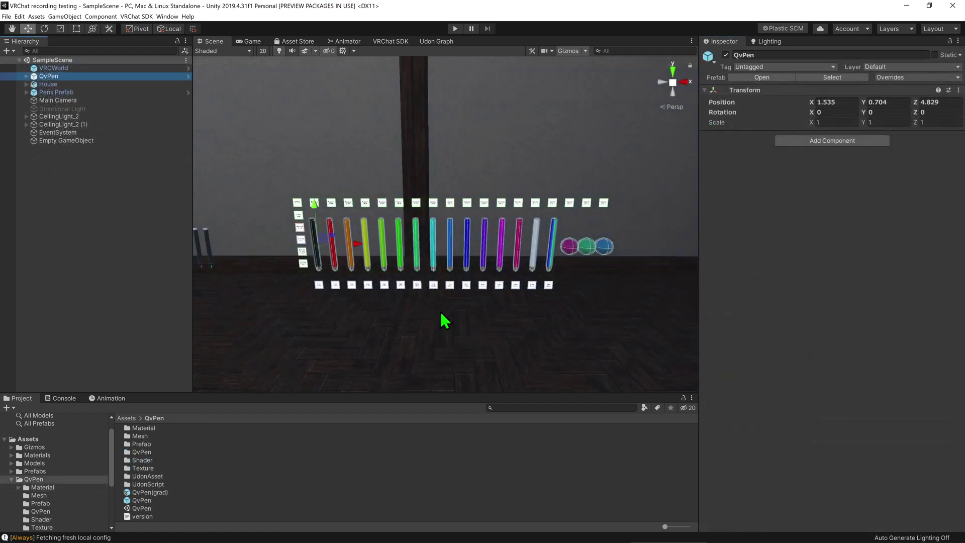
Duplicate the color (15) pen material into a new color (16).
double_click(150, 436)
scroll(209, 482, down, 2)
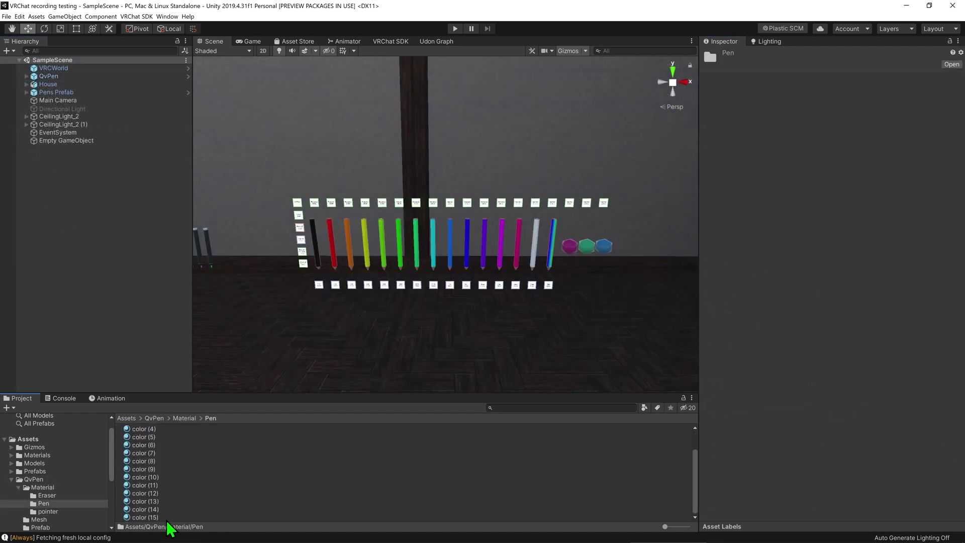
click(168, 518)
key(ctrl+d)
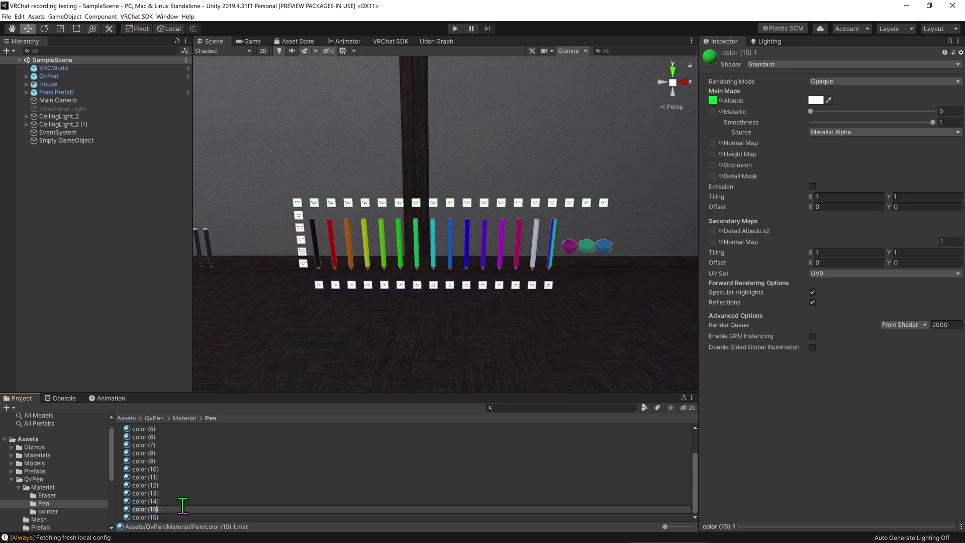
key(Return)
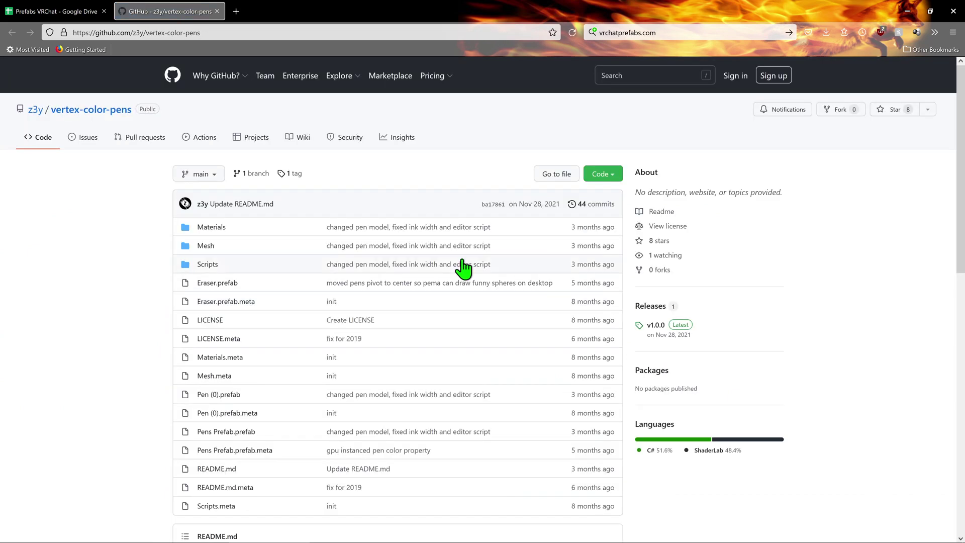
Download pens-v1.0.0.unitypackage from the vertex-color-pens releases page and return to the Prefabs VRChat spreadsheet.
scroll(413, 269, down, 8)
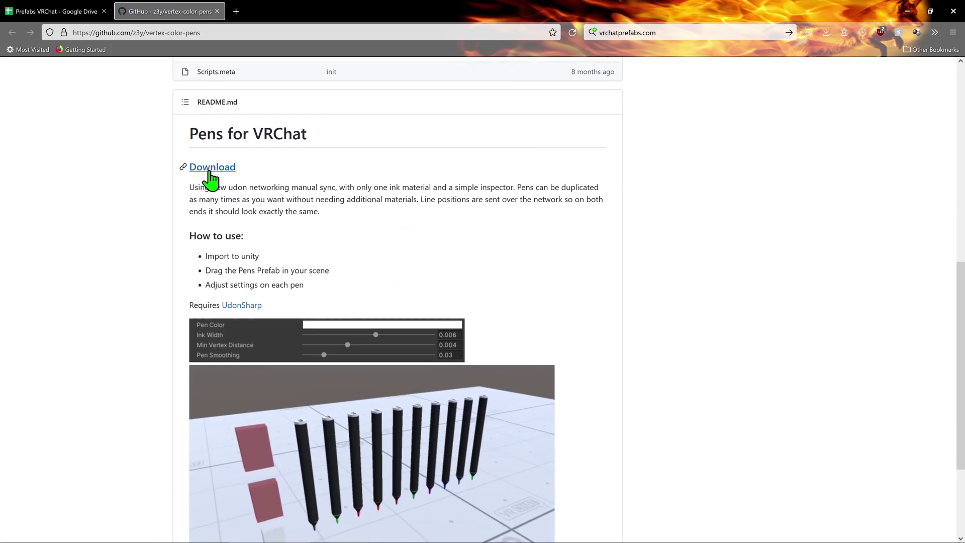
click(210, 169)
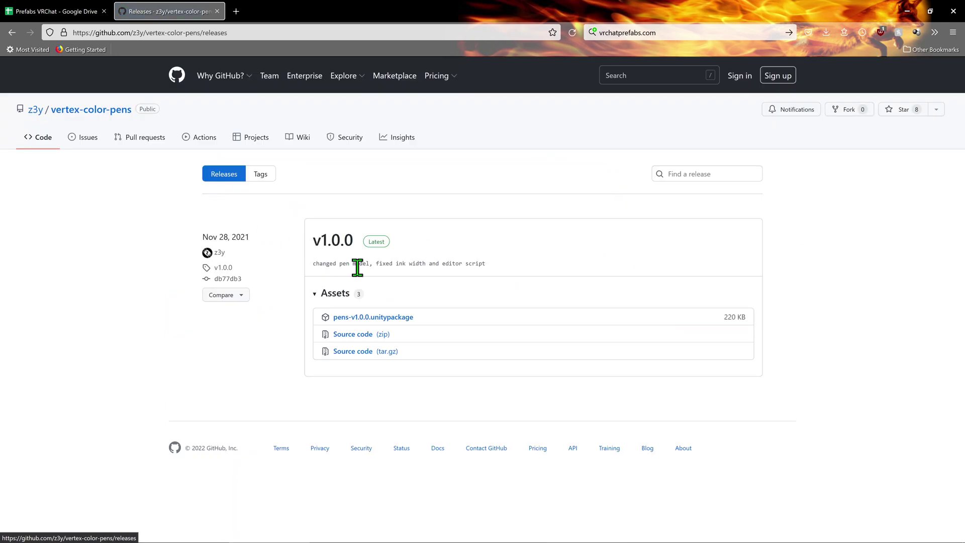
click(376, 321)
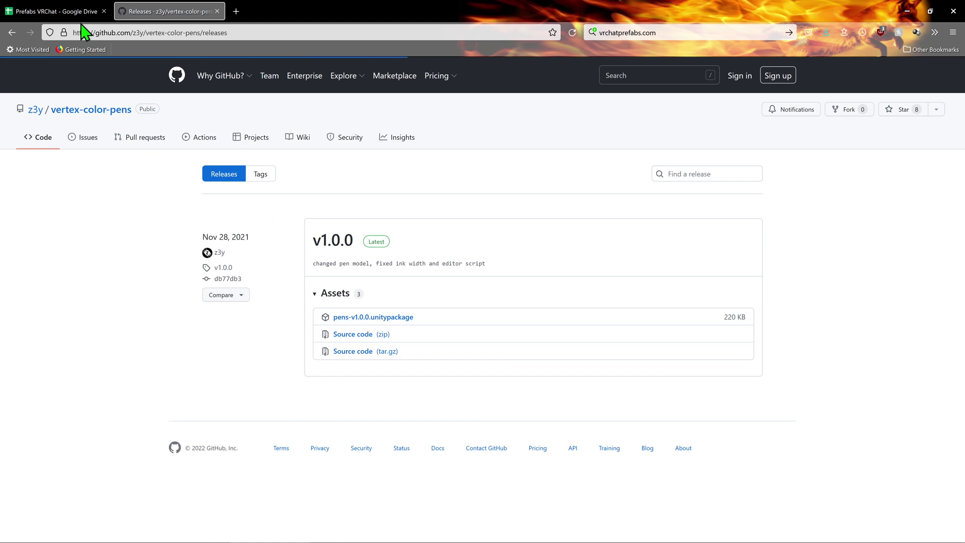
click(69, 6)
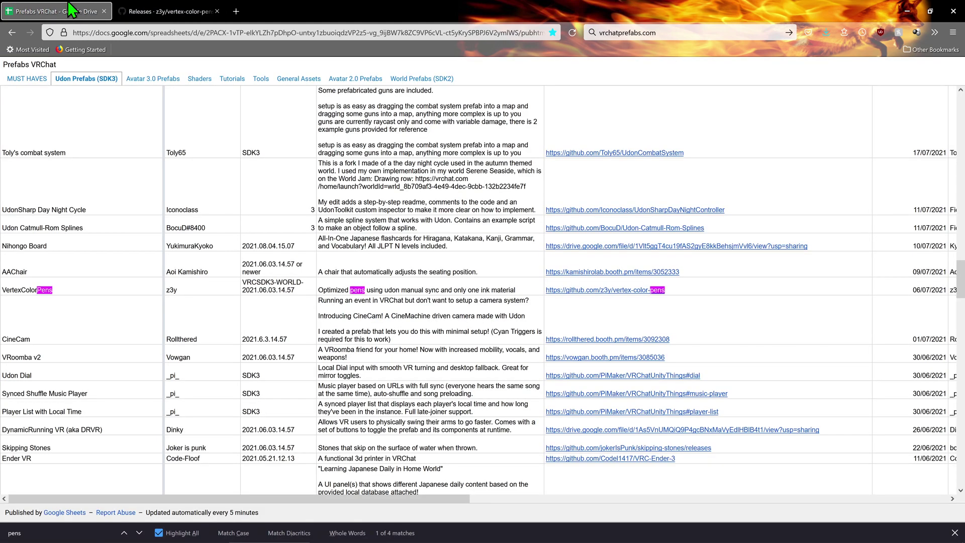
From the MUST HAVES sheet, reach the community UdonSharp repository and download UdonSharp_v0.20.3.unitypackage.
click(28, 80)
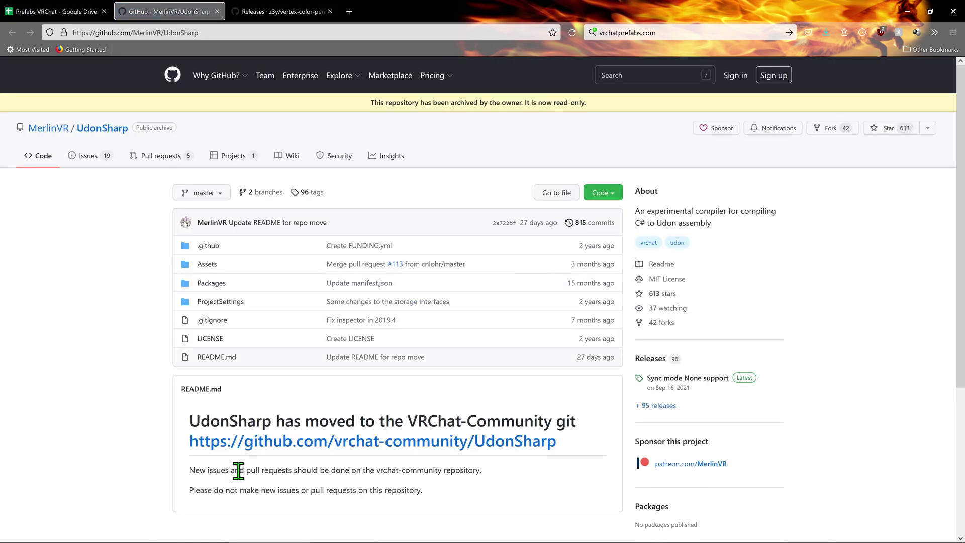
click(368, 447)
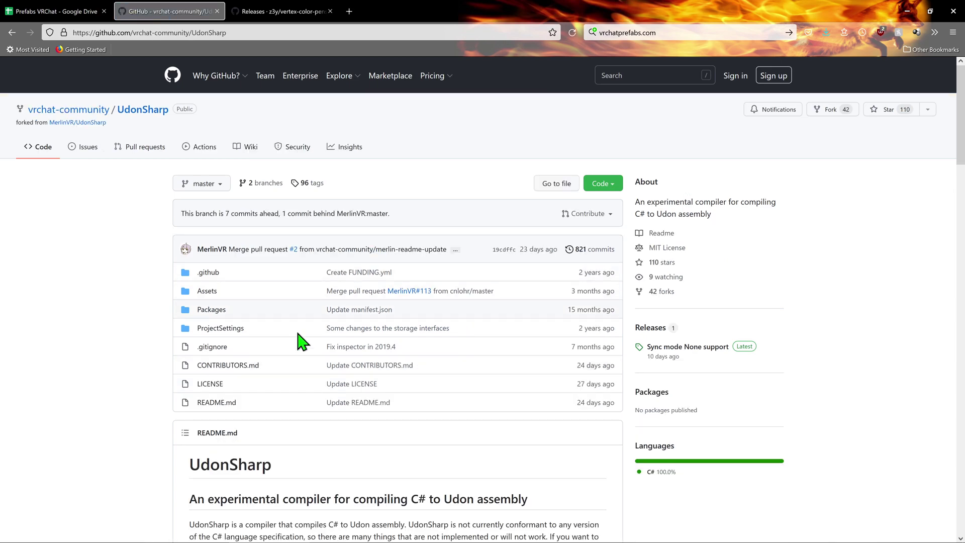
scroll(459, 318, down, 15)
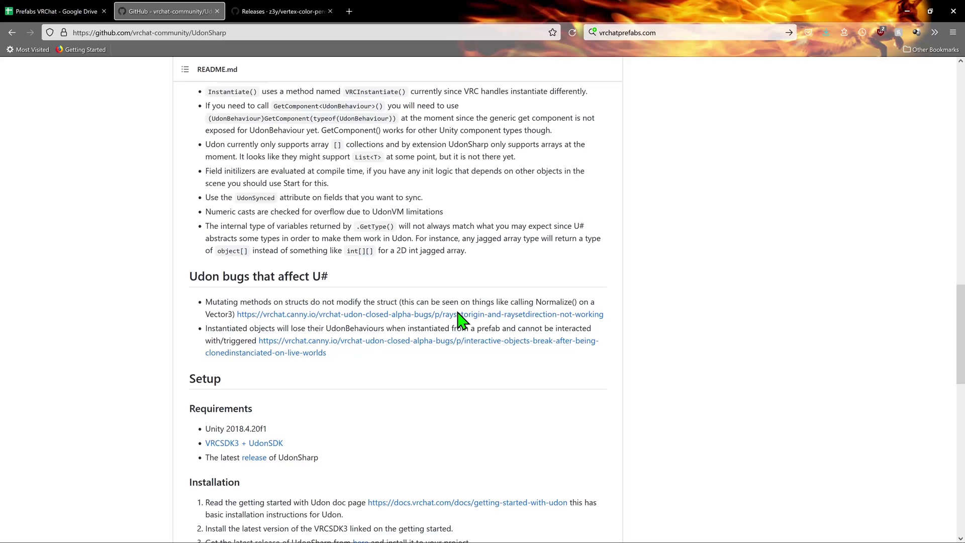
scroll(458, 318, down, 3)
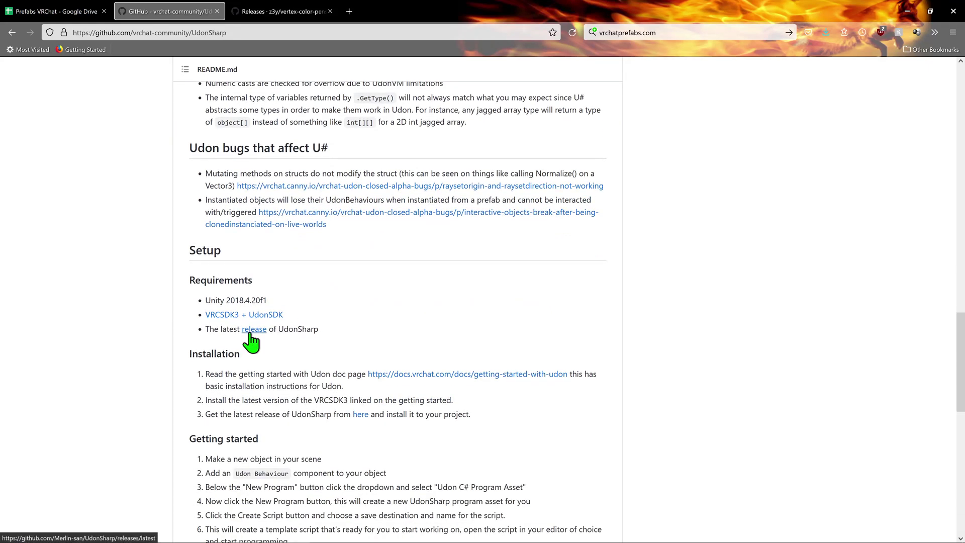
scroll(251, 344, down, 3)
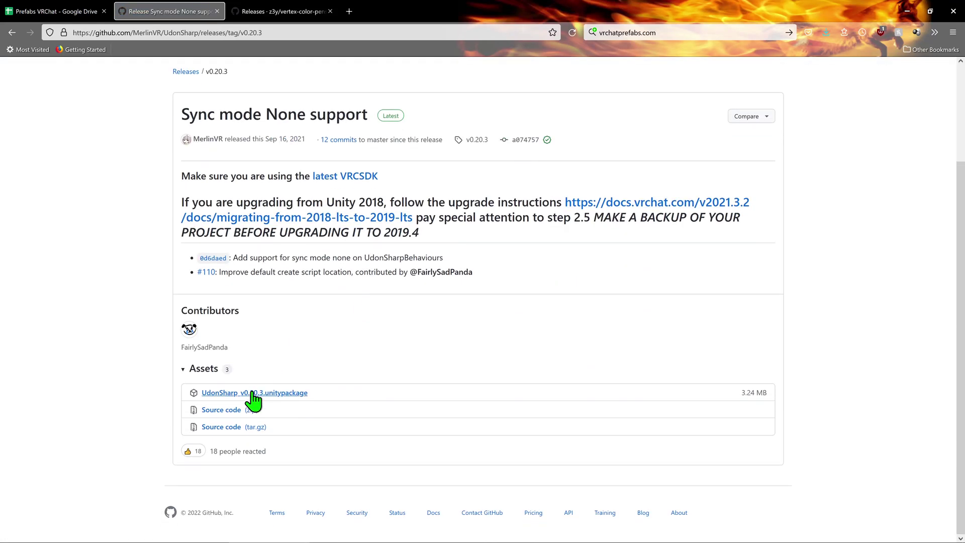
click(253, 393)
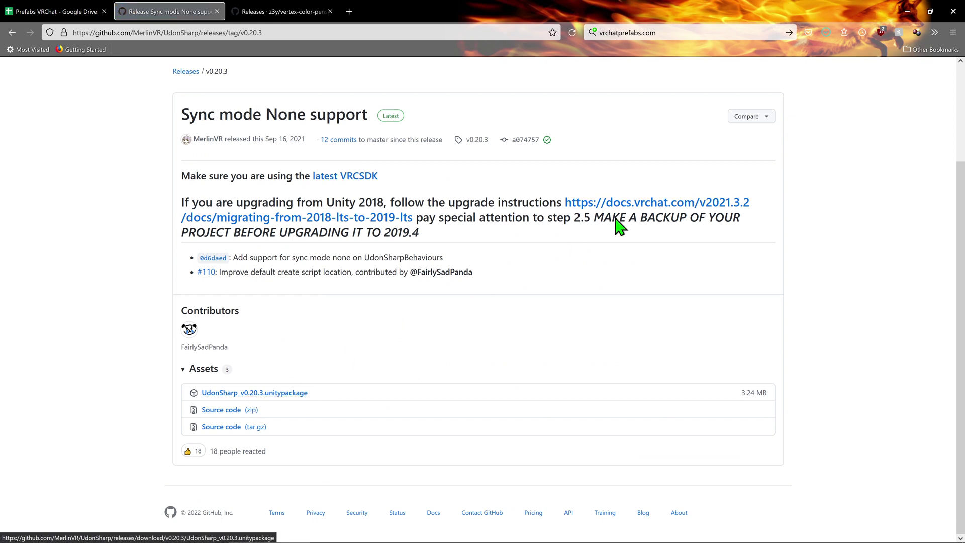
Drag UdonSharp_v0.20.3.unitypackage from the Downloads folder into the Project panel and import all files.
click(688, 66)
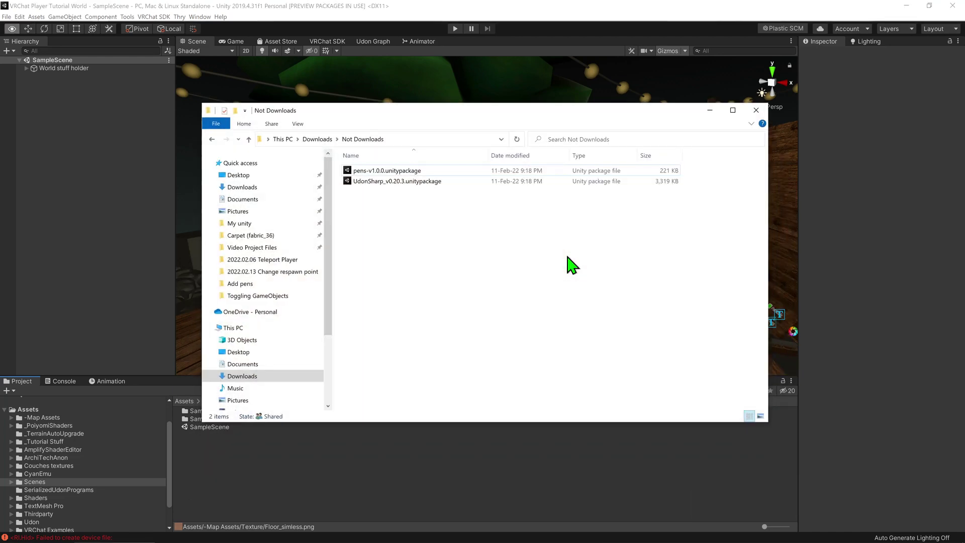
drag(448, 111, 430, 41)
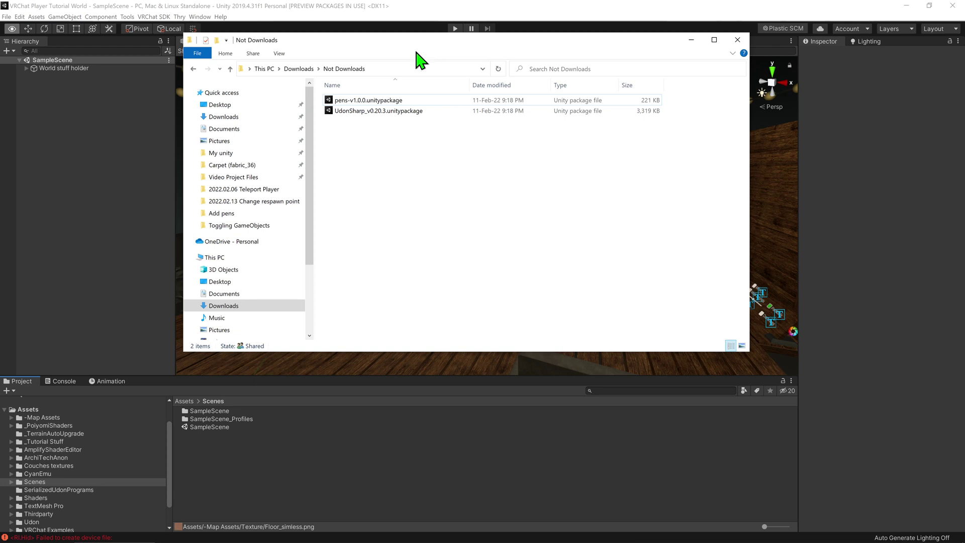
drag(352, 111, 276, 461)
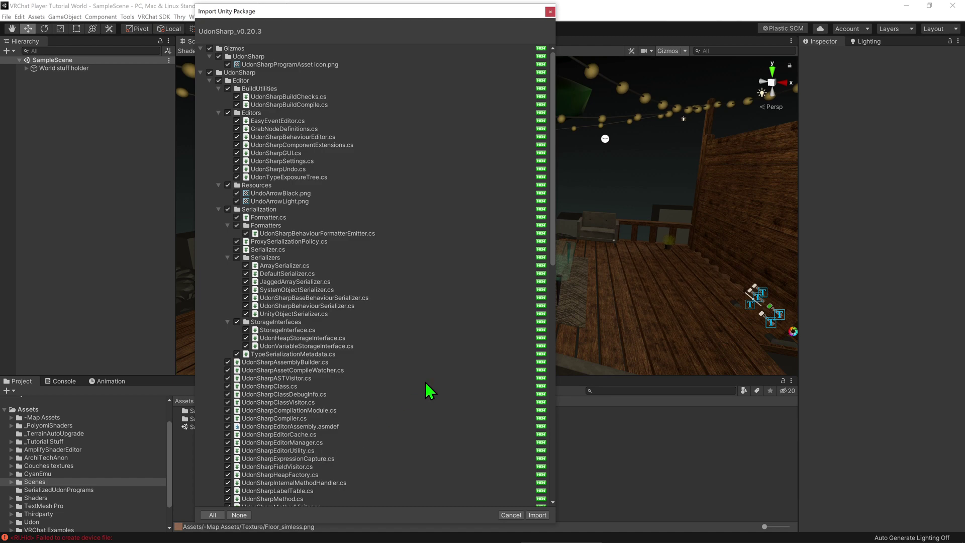
click(538, 515)
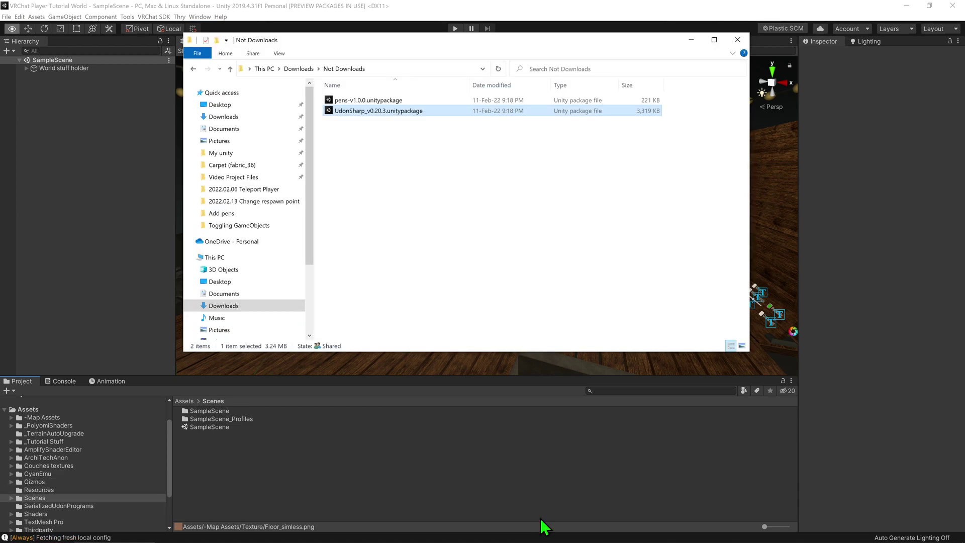
Drag pens-v1.0.0.unitypackage into the Project panel and import all its files.
drag(345, 100, 385, 471)
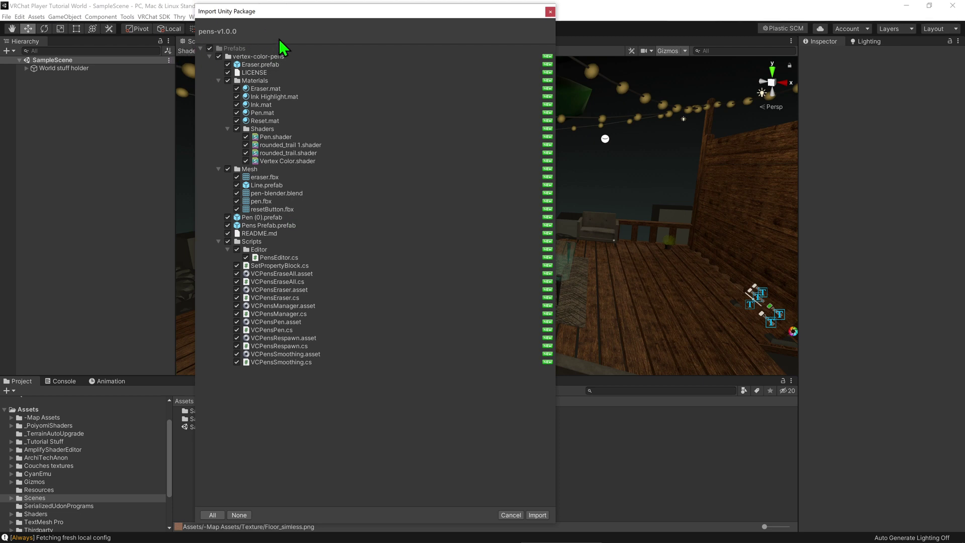
click(546, 516)
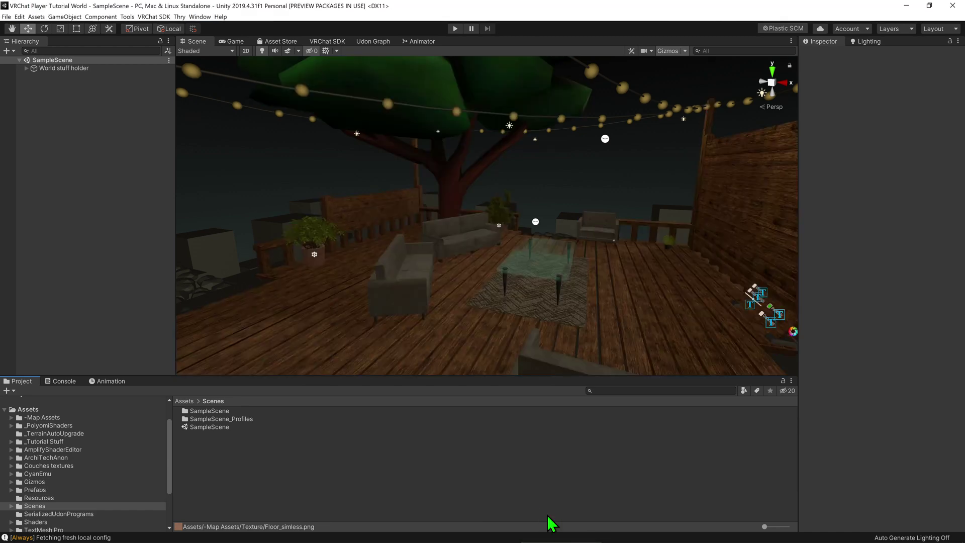
Drag Pens Prefab from Prefabs/vertex-color-pens into the scene and move it onto the wooden wall.
click(36, 491)
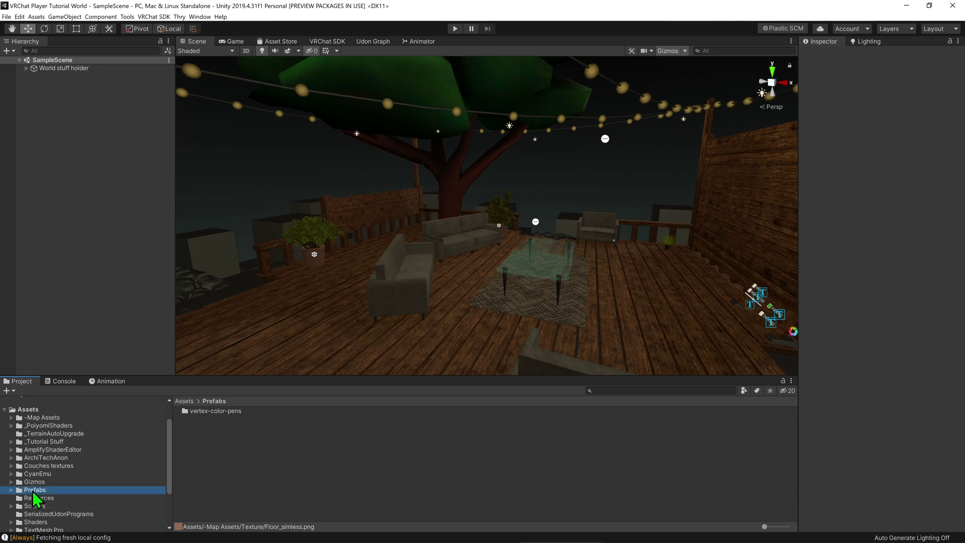
click(229, 417)
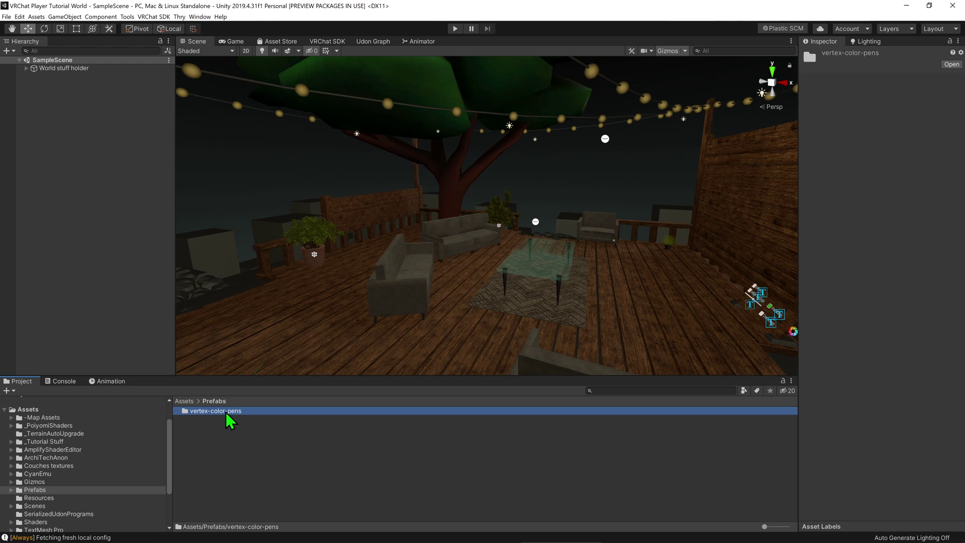
double_click(215, 411)
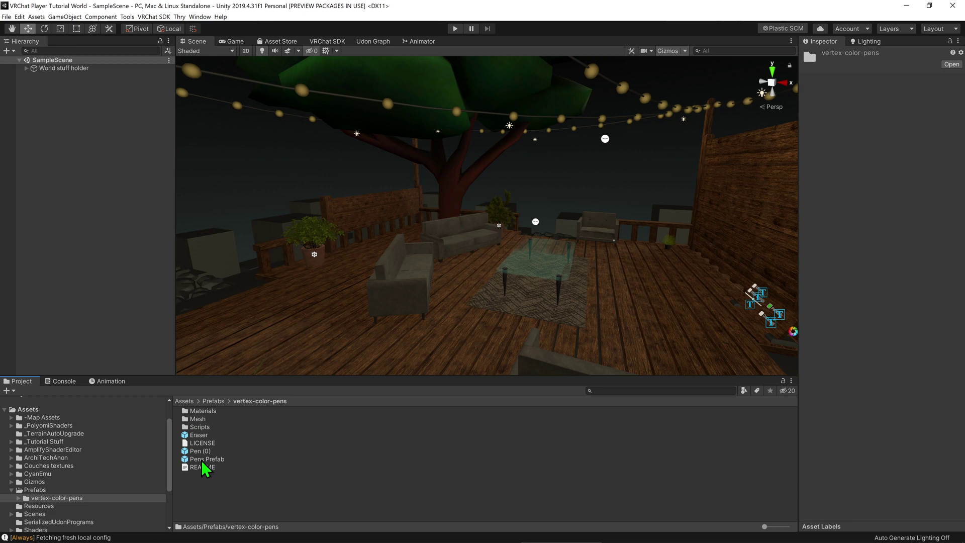
drag(202, 459, 387, 271)
alt+drag(562, 336, 490, 317)
drag(620, 233, 563, 264)
Duplicate Pen (8) into Pen (9) and shift it right beside the other pens.
click(730, 299)
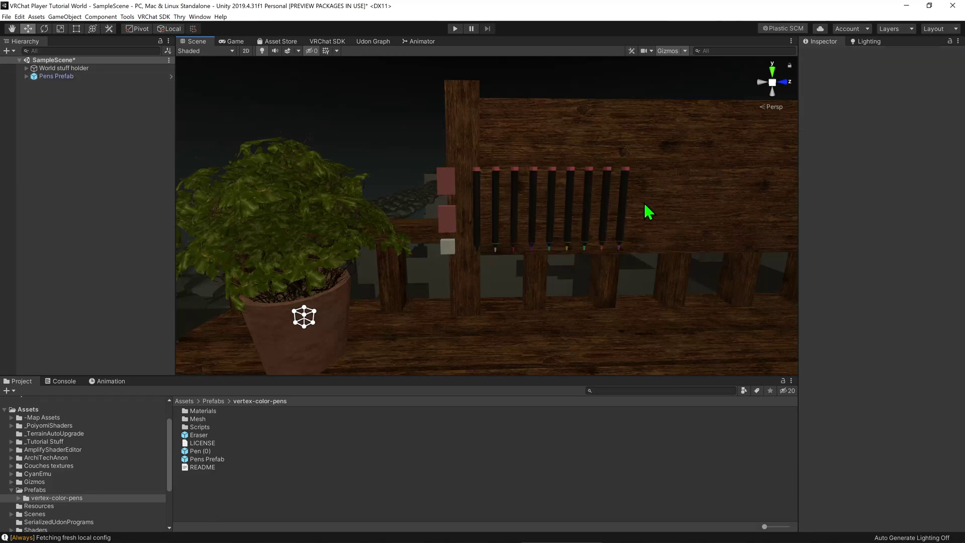
click(626, 215)
click(625, 212)
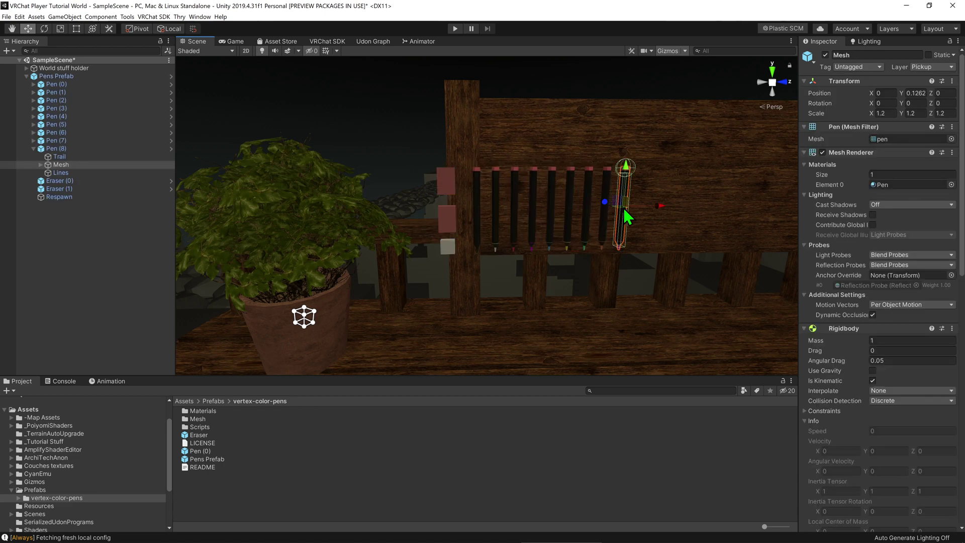
click(100, 150)
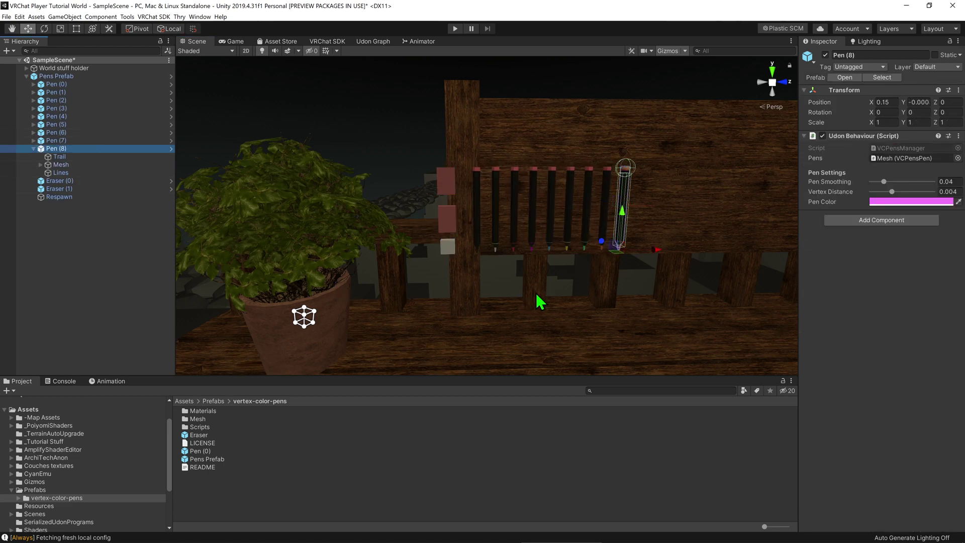
key(ctrl+d)
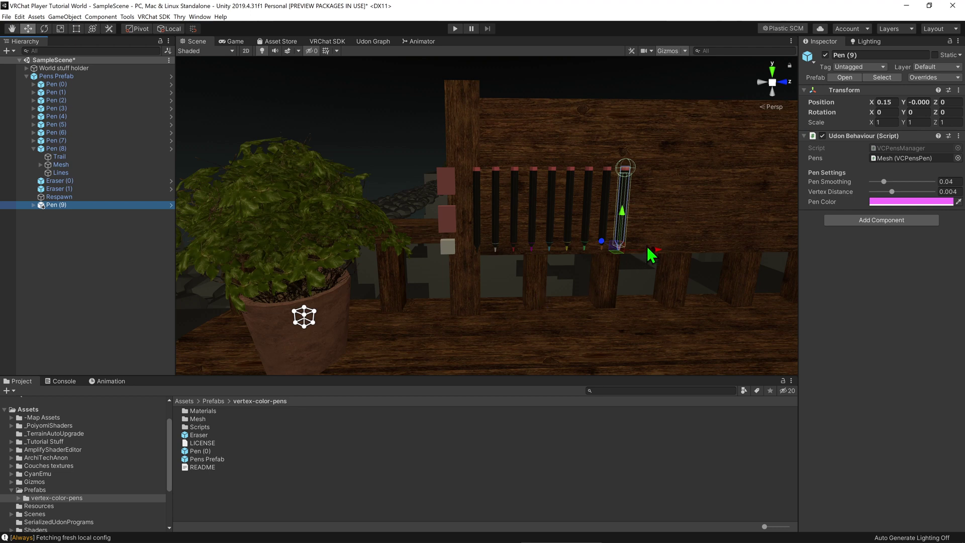
drag(655, 250, 684, 255)
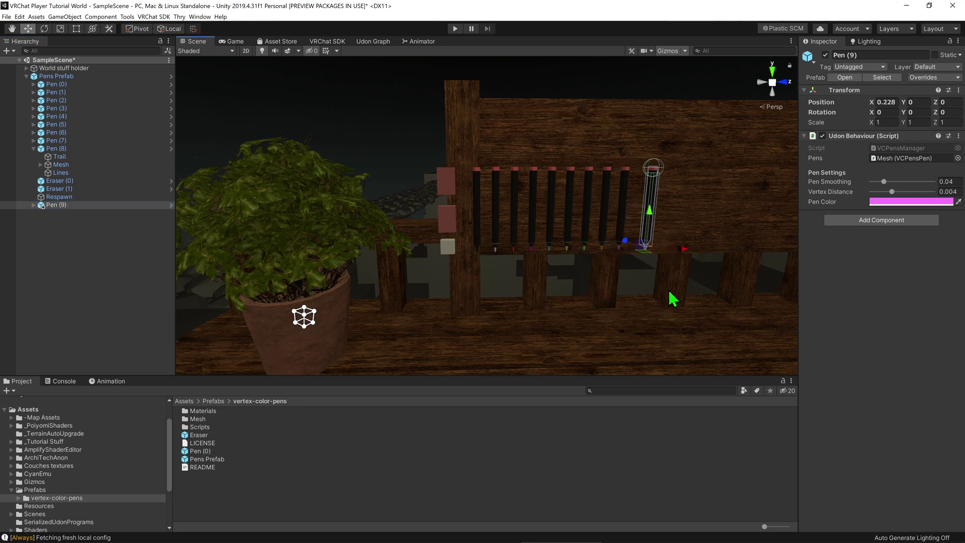
Set Pen (9)'s colour to cyan 00E1FF with smoothing 0.044, then start a VRChat SDK Build & Test.
click(882, 203)
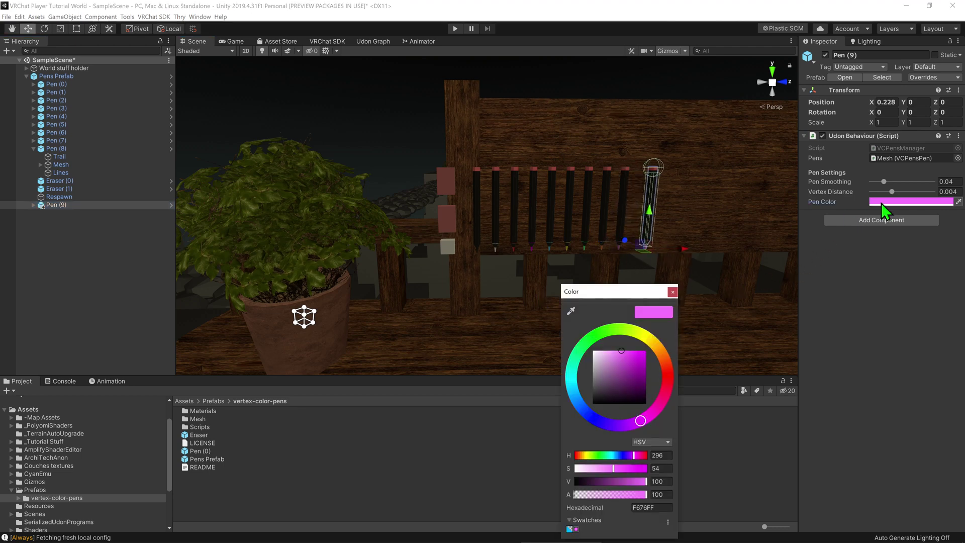
click(577, 396)
drag(597, 388, 666, 343)
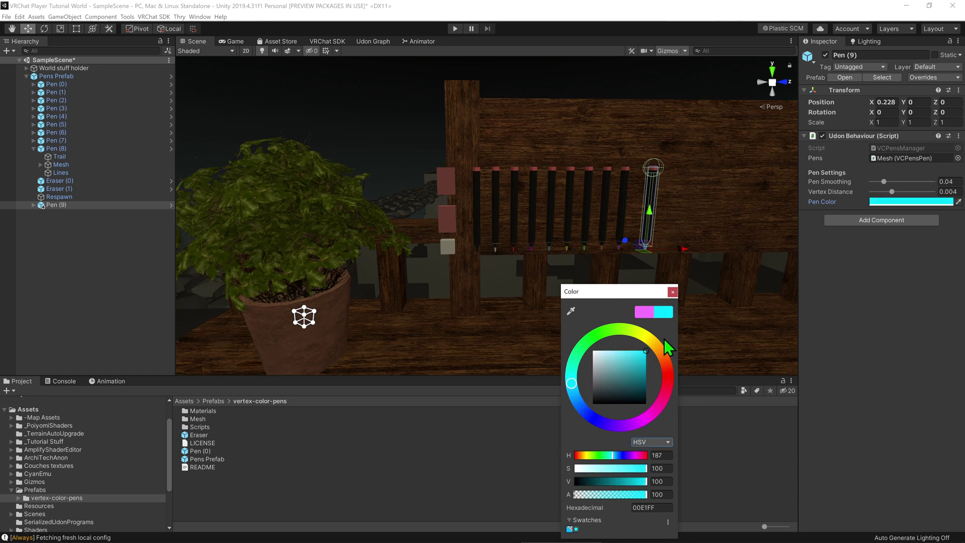
click(673, 292)
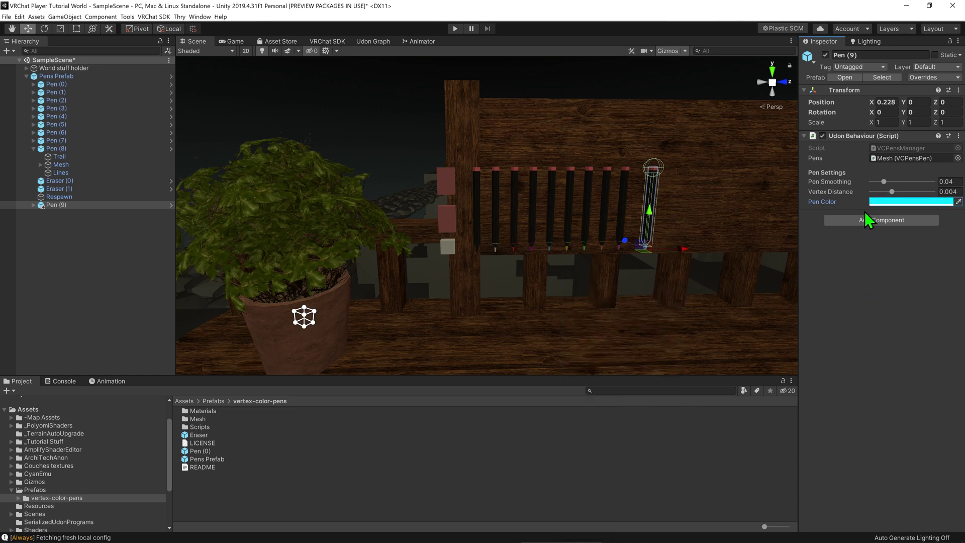
drag(885, 182, 892, 194)
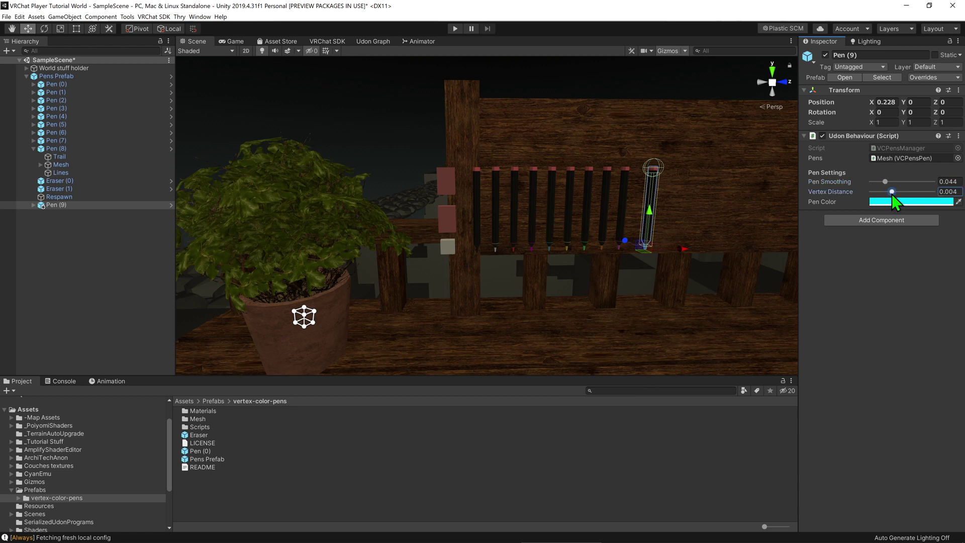
click(898, 252)
click(332, 42)
Launch the local test build, draw a cyan loop, toggle the eraser end, then drop the pen on the couch.
click(555, 303)
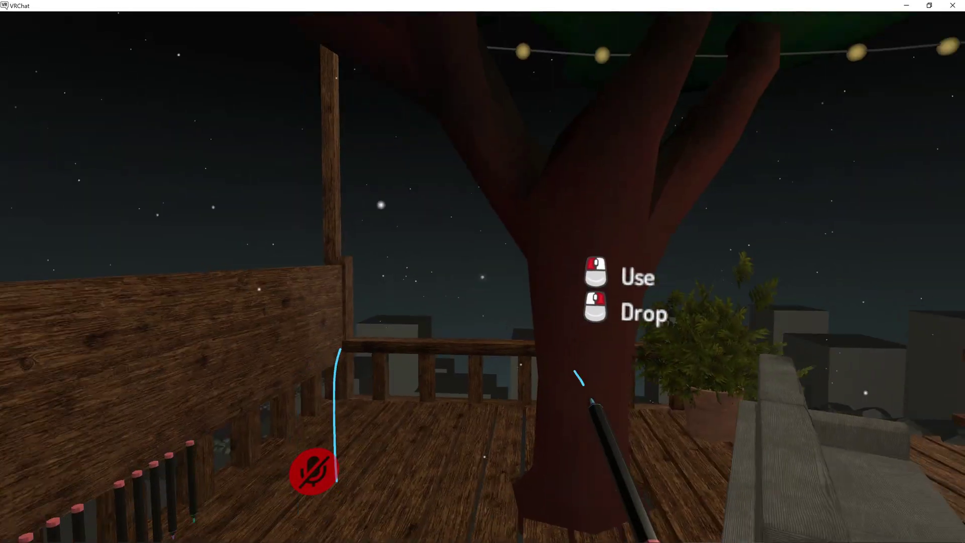
drag(610, 388, 593, 400)
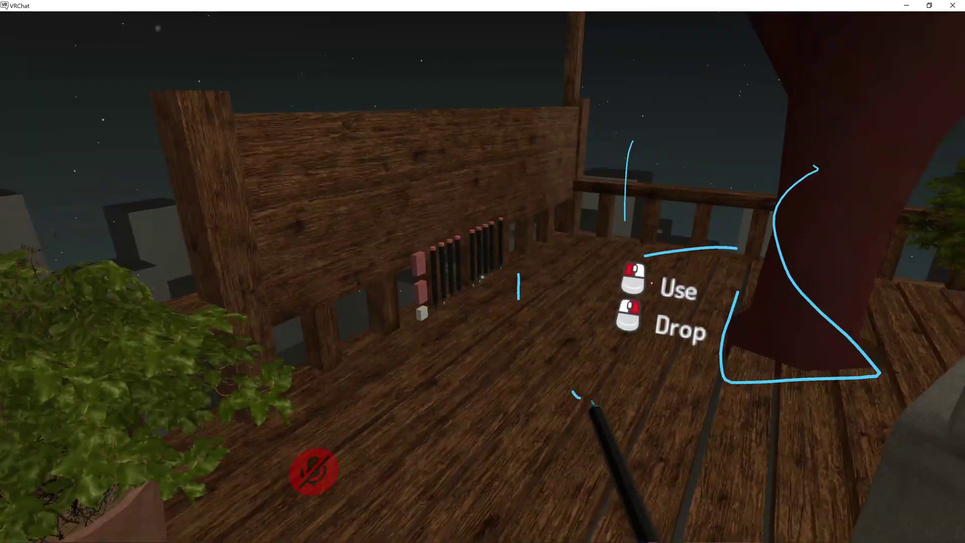
double_click(482, 271)
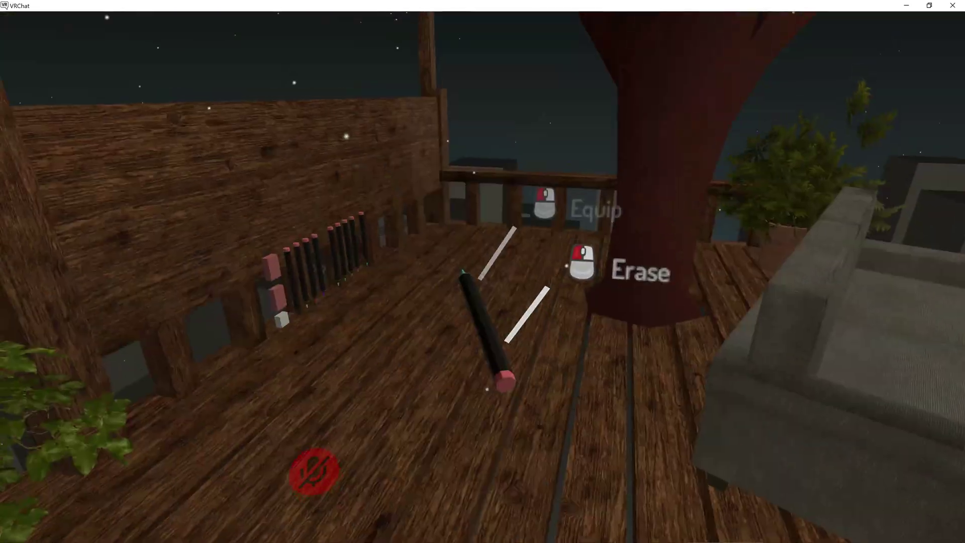
double_click(482, 271)
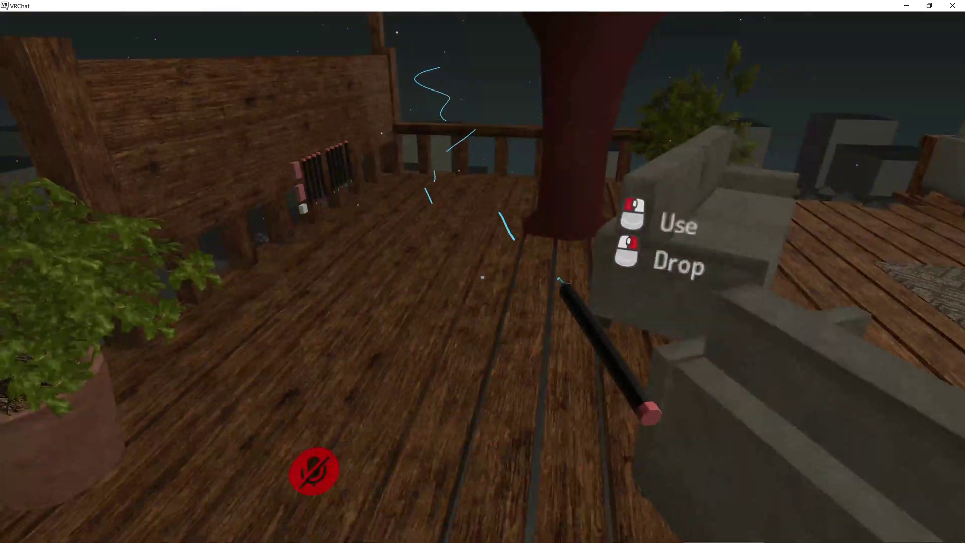
double_click(483, 272)
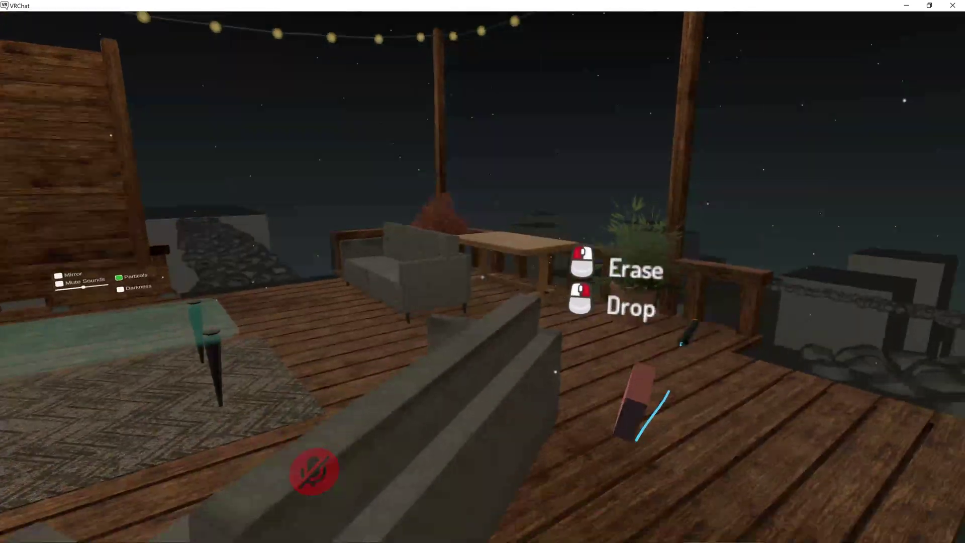
right_click(483, 272)
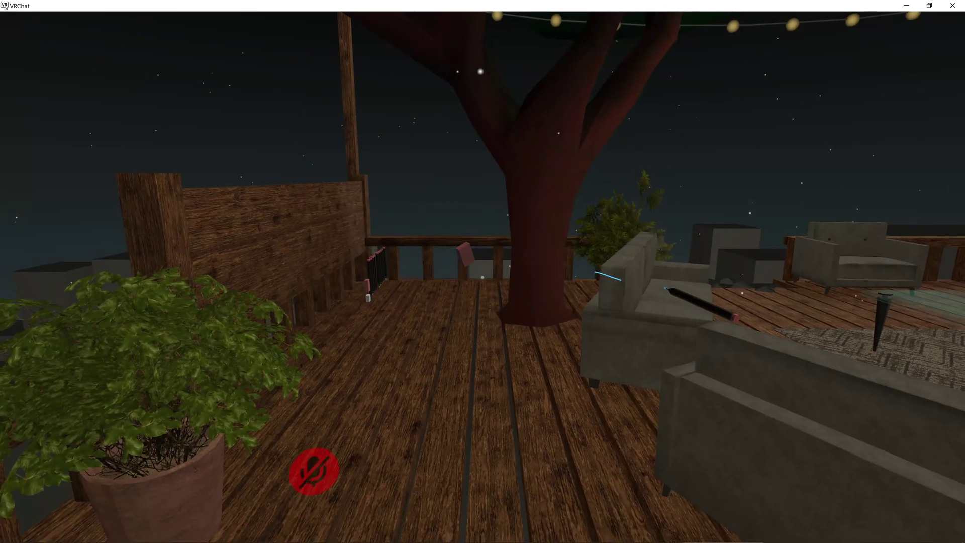